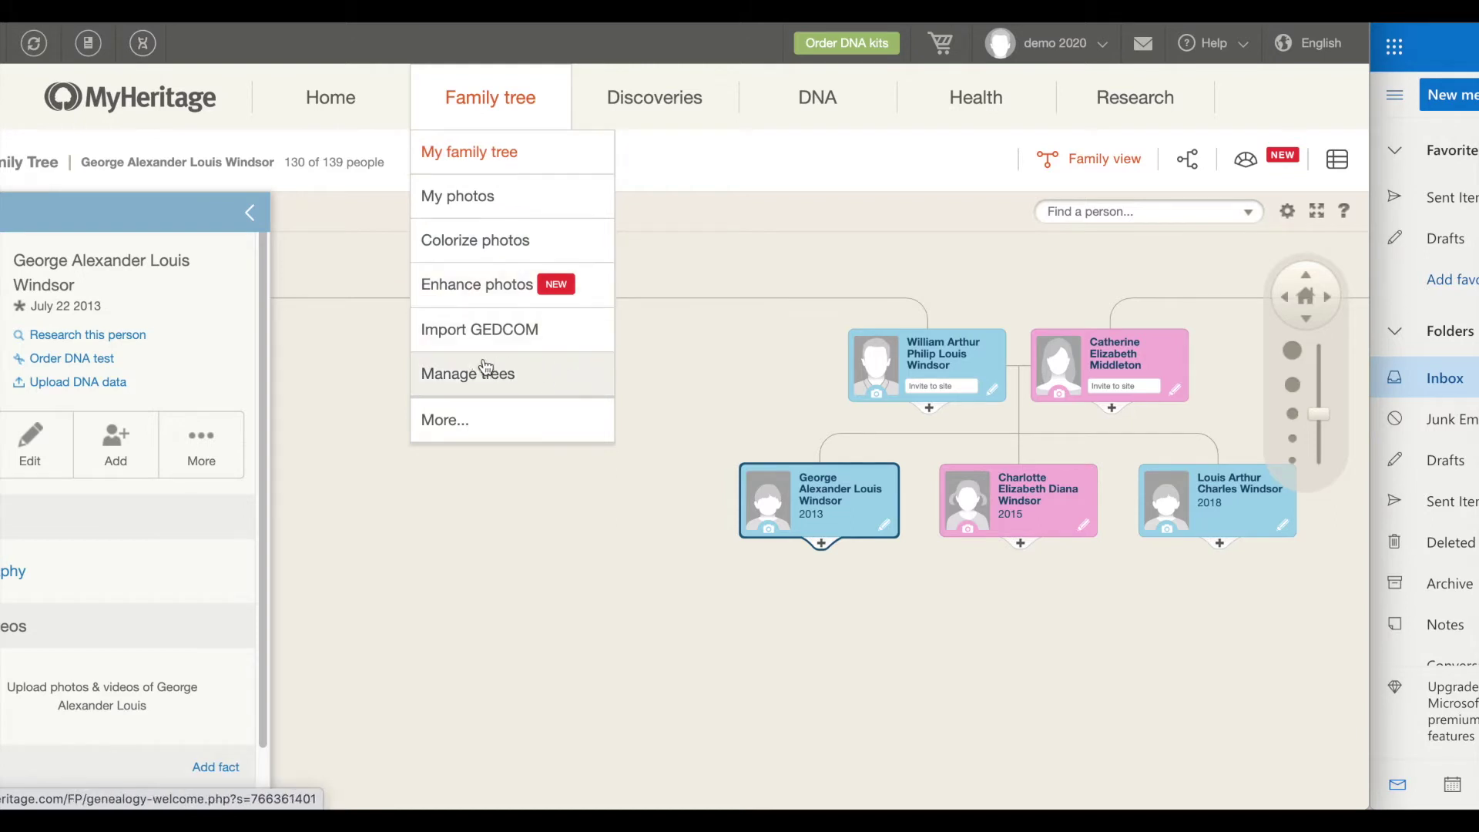
- Choose Manage trees from the Family tree menu to see the UK Royal Family Tree
{"action": "left_click", "coordinate": [563, 376]}
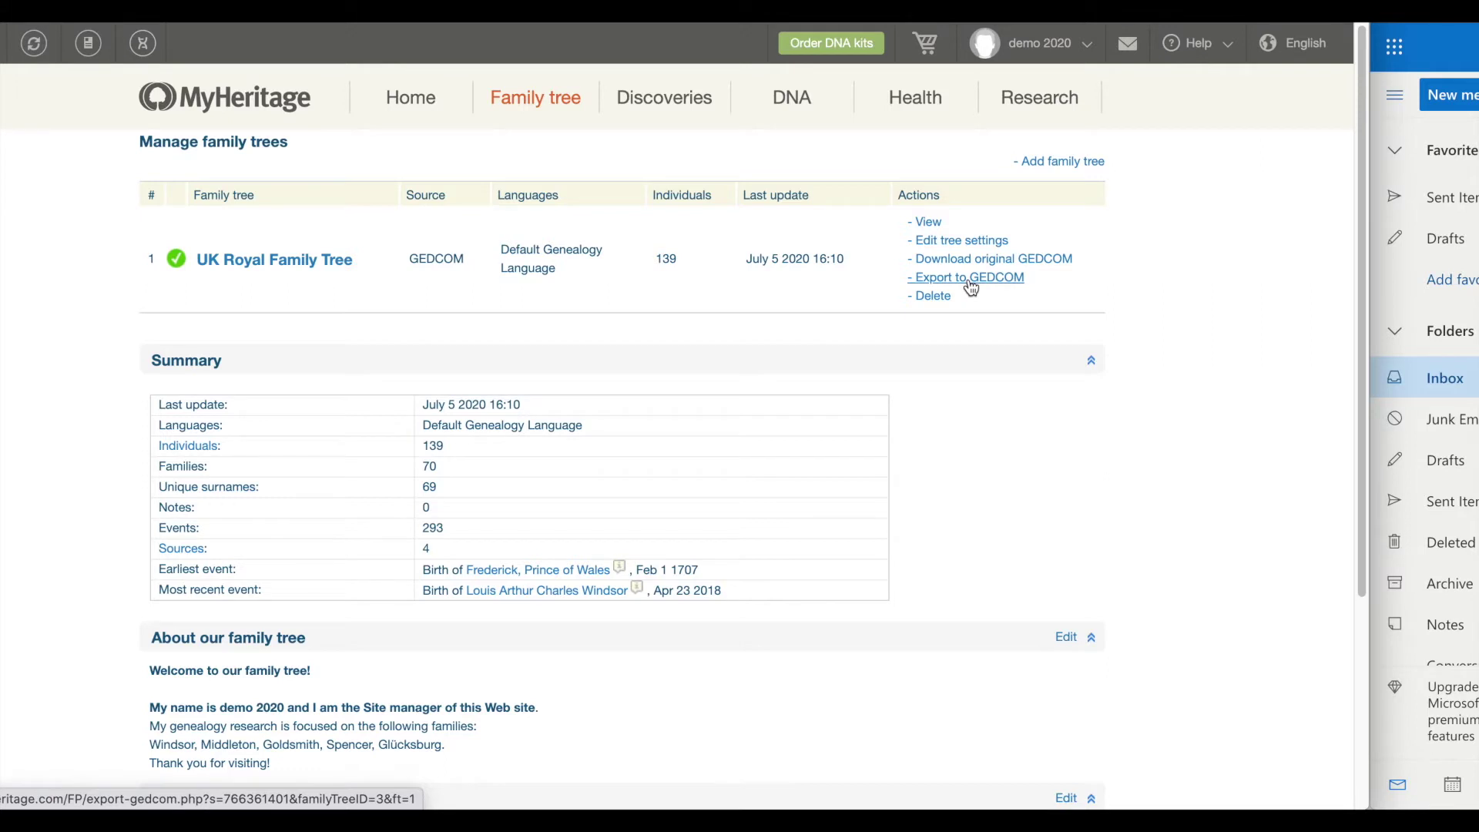
- Choose Export to GEDCOM for the UK Royal Family Tree row
{"action": "left_click", "coordinate": [970, 278]}
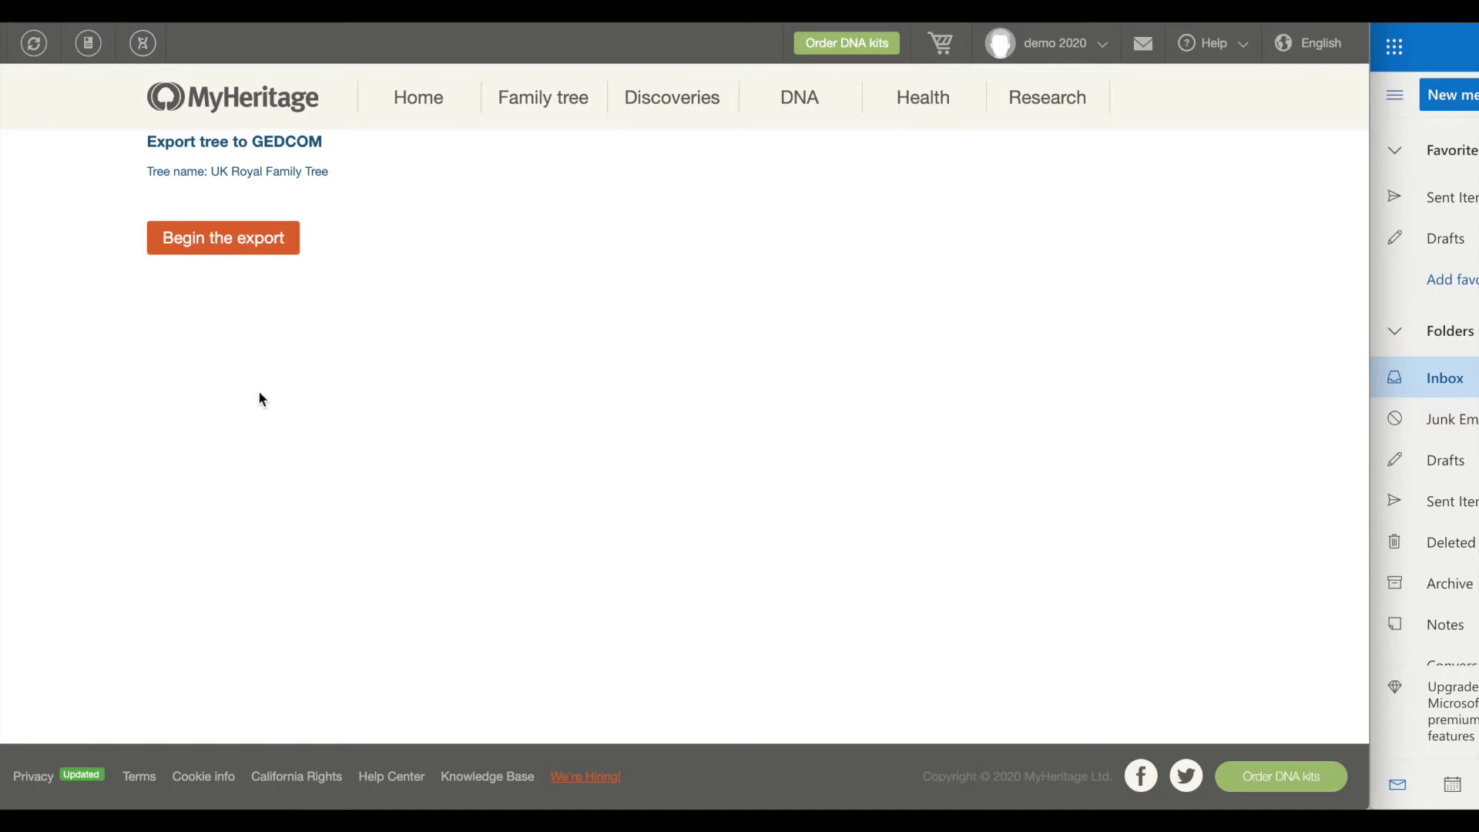
- Begin the GEDCOM export of the UK Royal Family Tree
{"action": "left_click", "coordinate": [234, 252]}
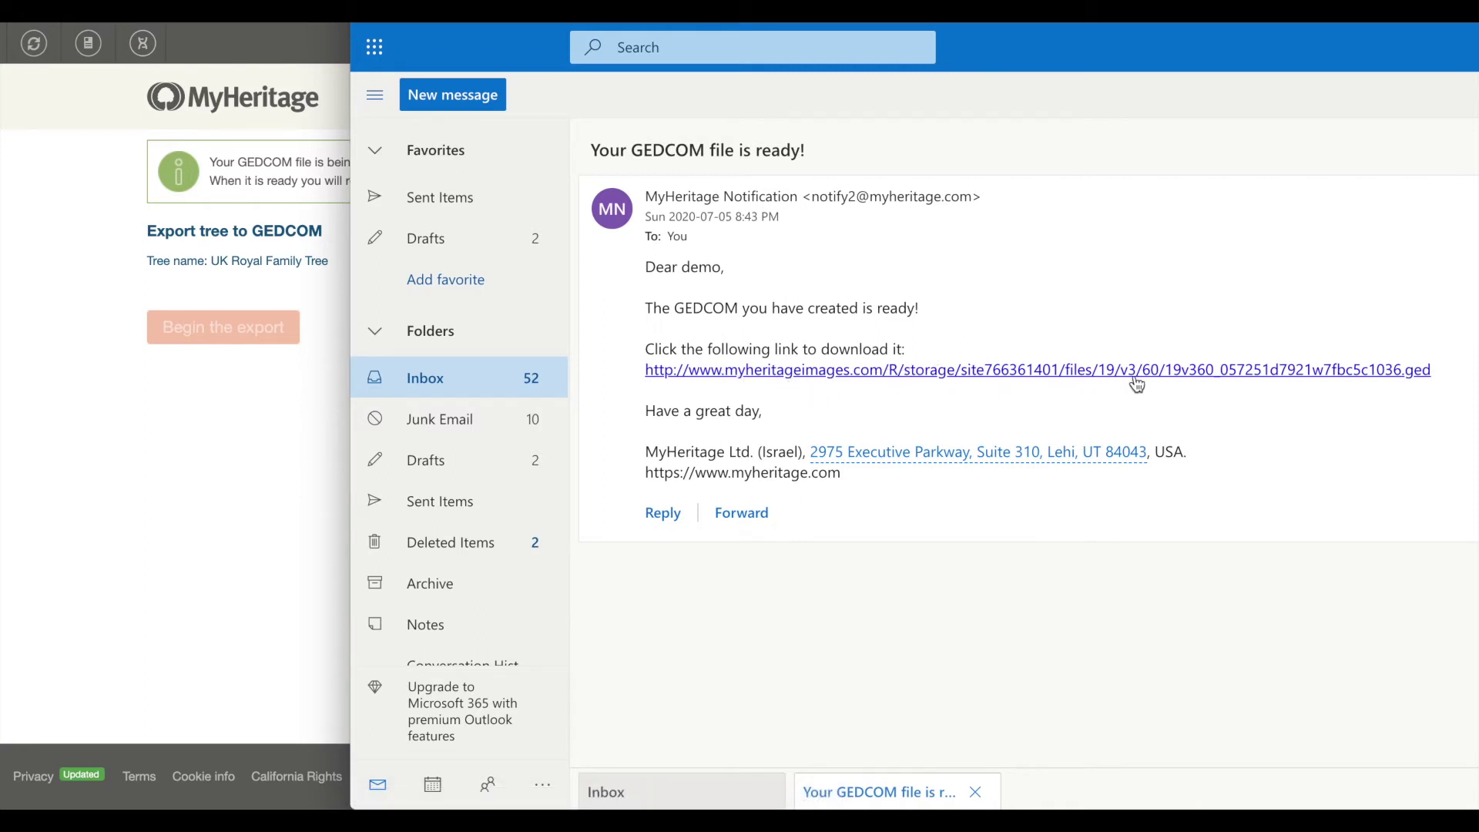
- Follow the .ged download link in the 'Your GEDCOM file is ready!' email
{"action": "left_click", "coordinate": [994, 372]}
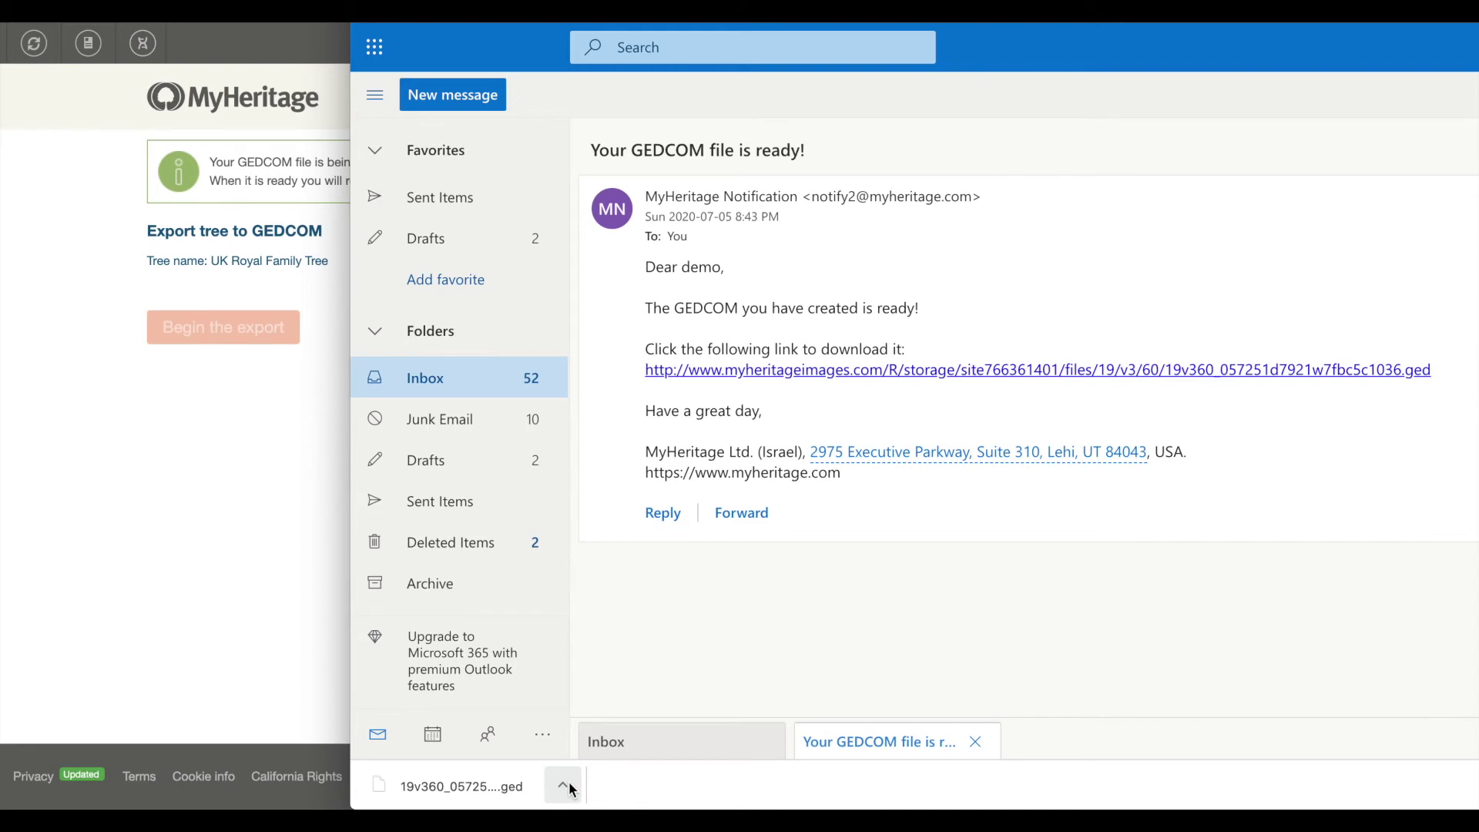
- Show the downloaded 59 KB .ged file in Finder's Downloads folder
{"action": "left_click", "coordinate": [566, 785]}
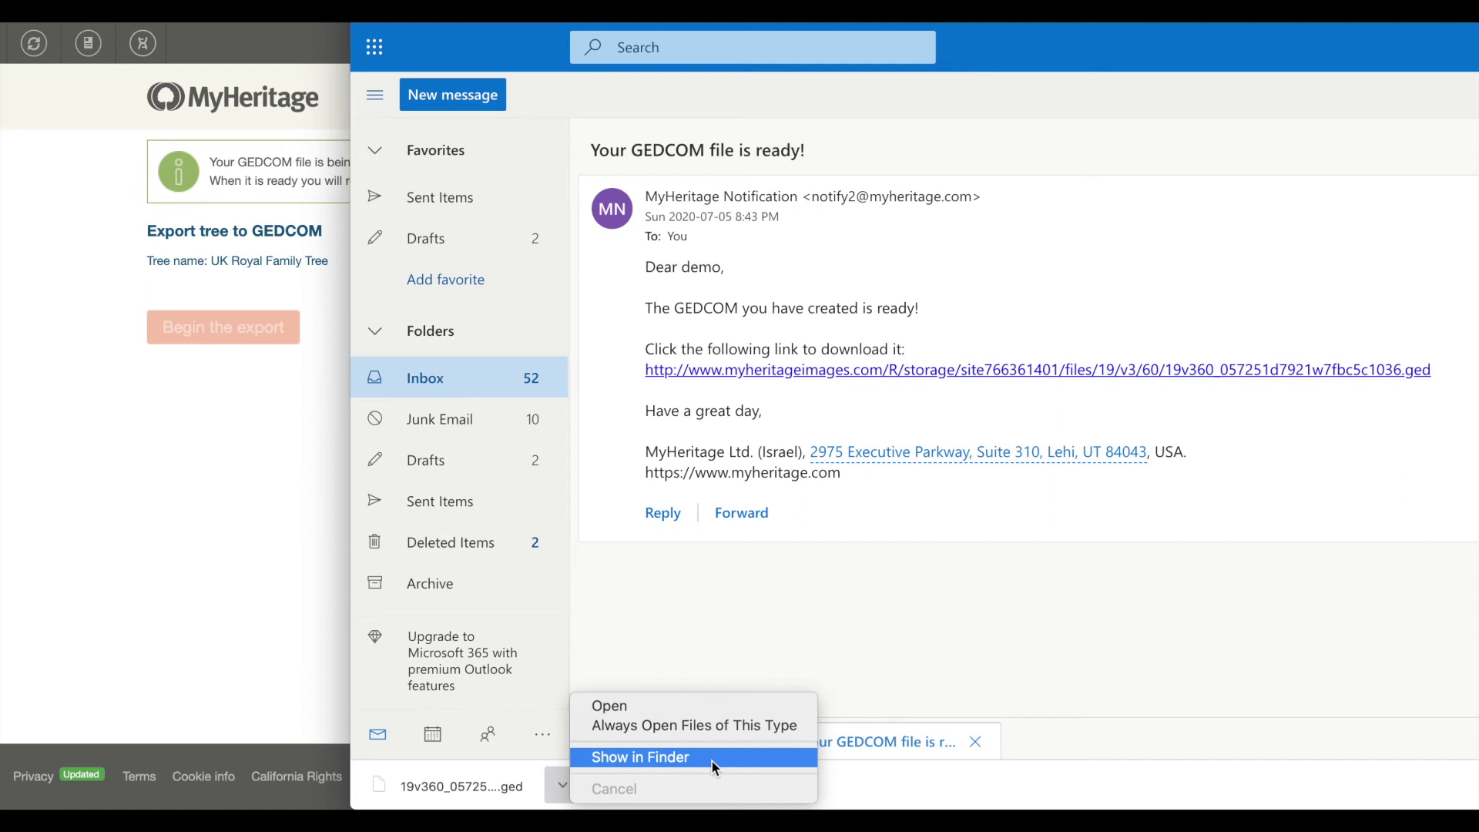
{"action": "left_click", "coordinate": [713, 762]}
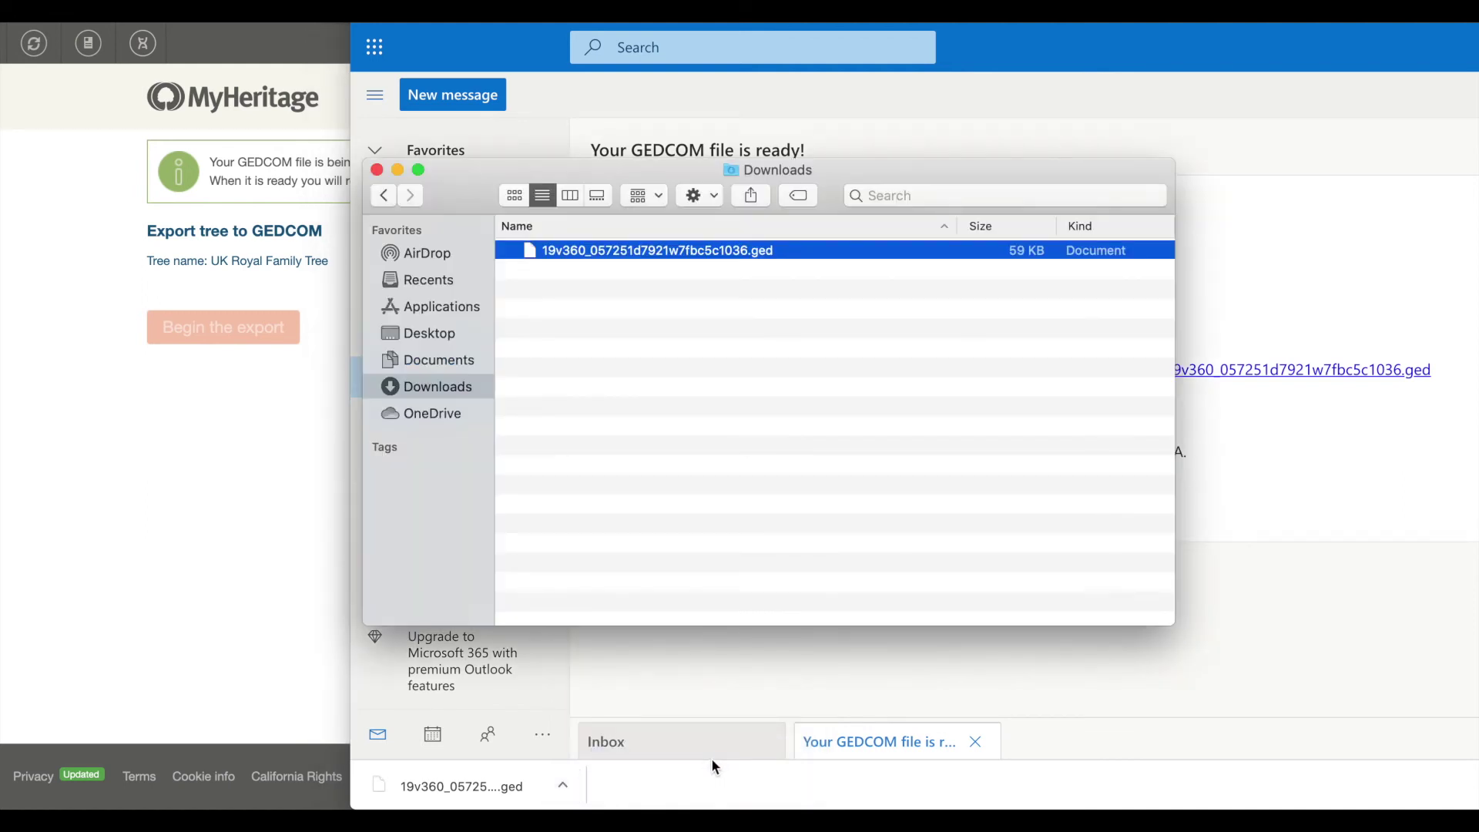